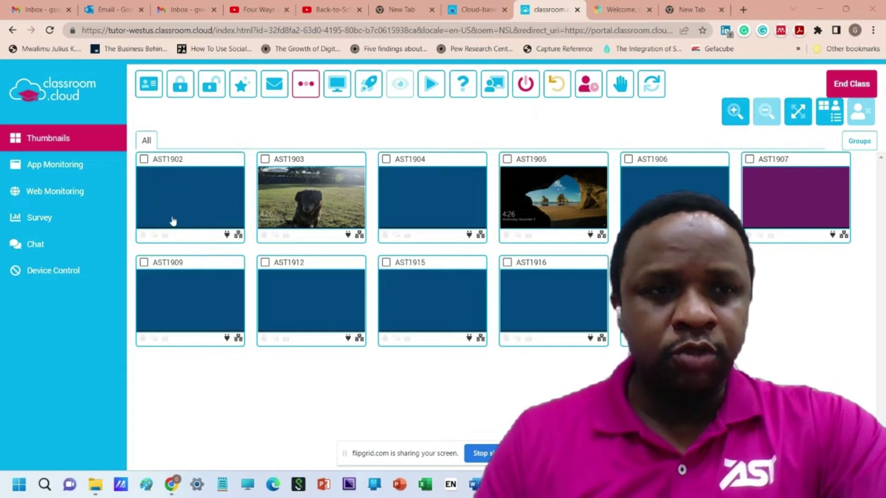
Look through the class's Chat, Device Control and Web Monitoring views, and return to the student thumbnails
click(35, 246)
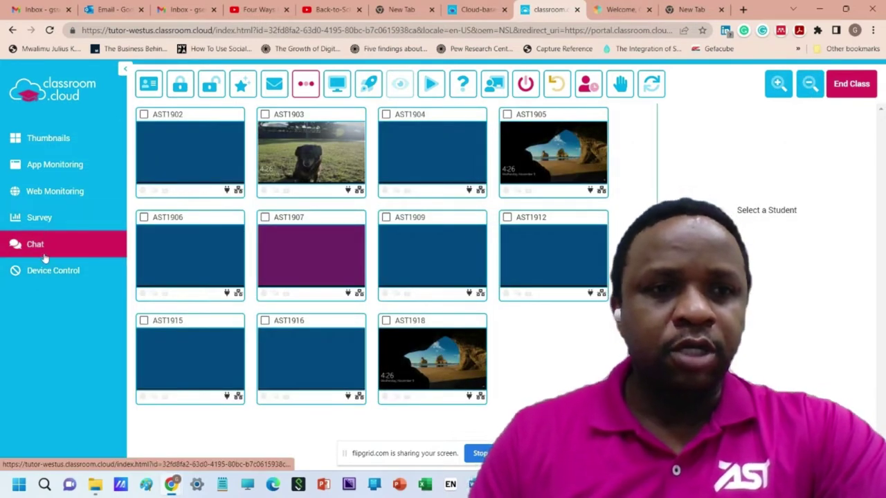
click(52, 274)
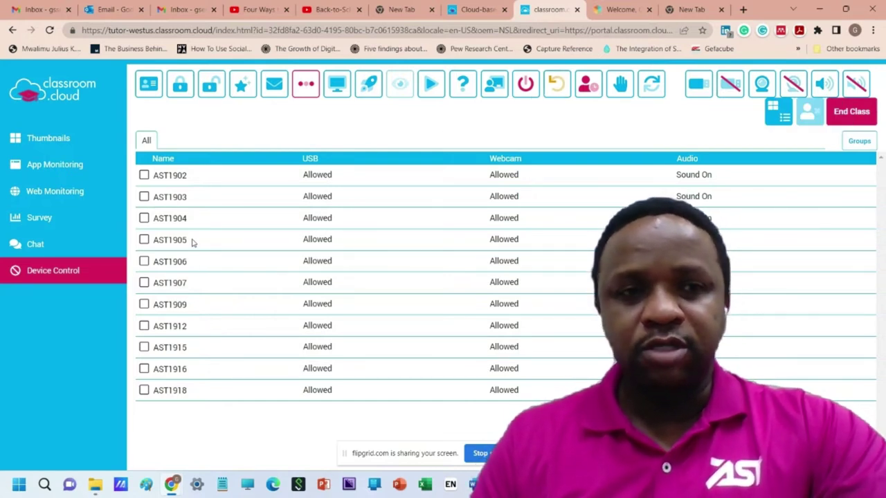
click(54, 191)
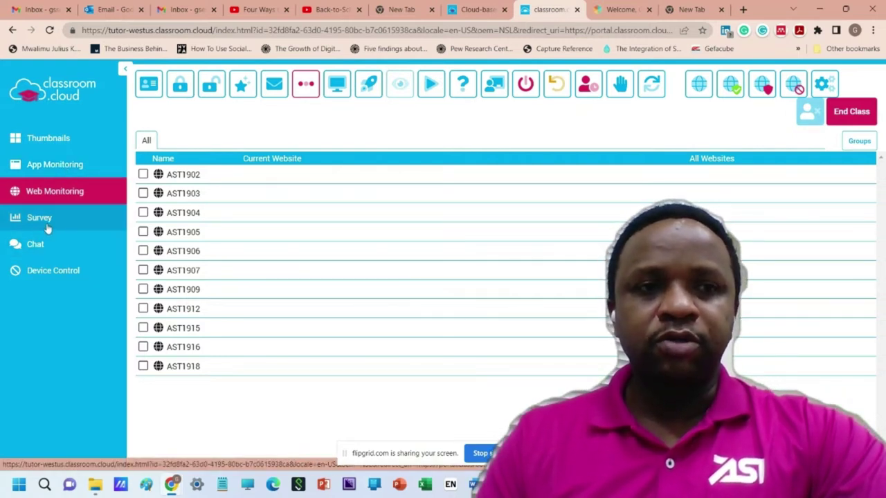
click(69, 138)
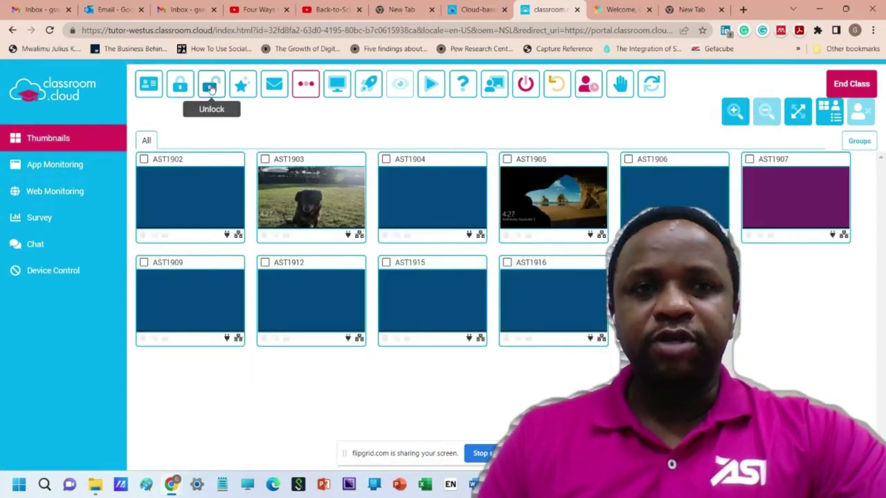
Lock all student computers in the class, and unlock only AST1902
click(180, 84)
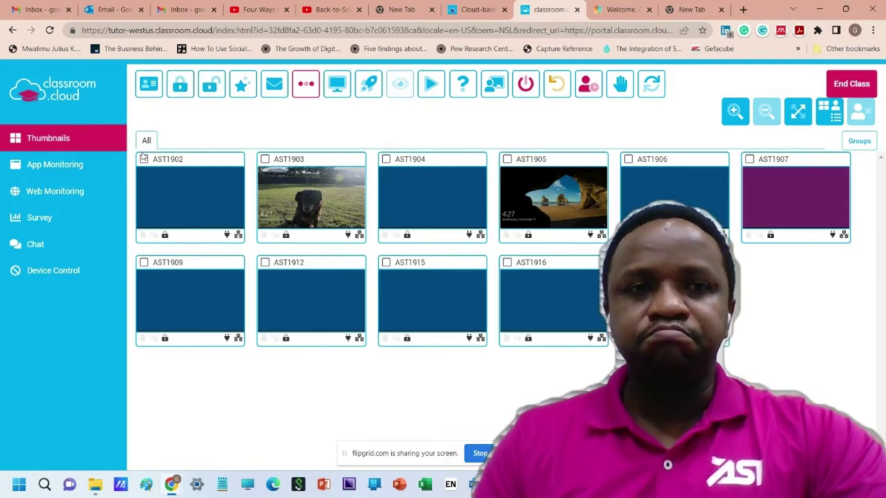
click(144, 159)
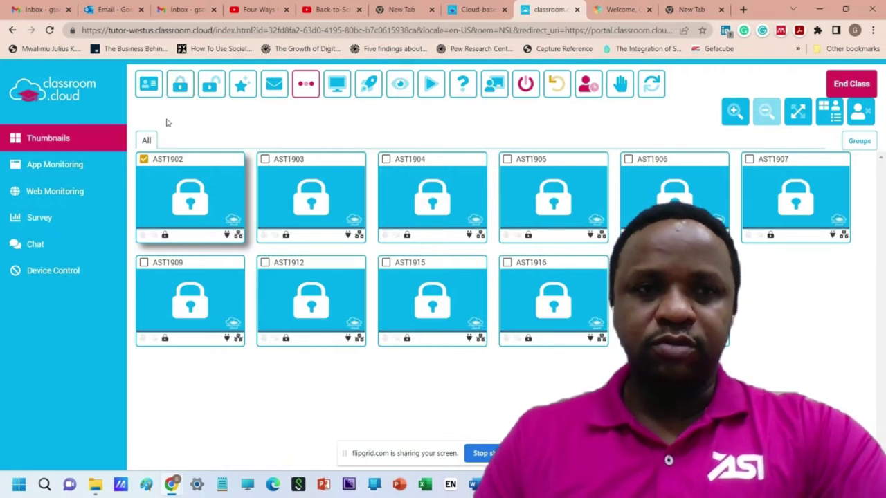
click(211, 95)
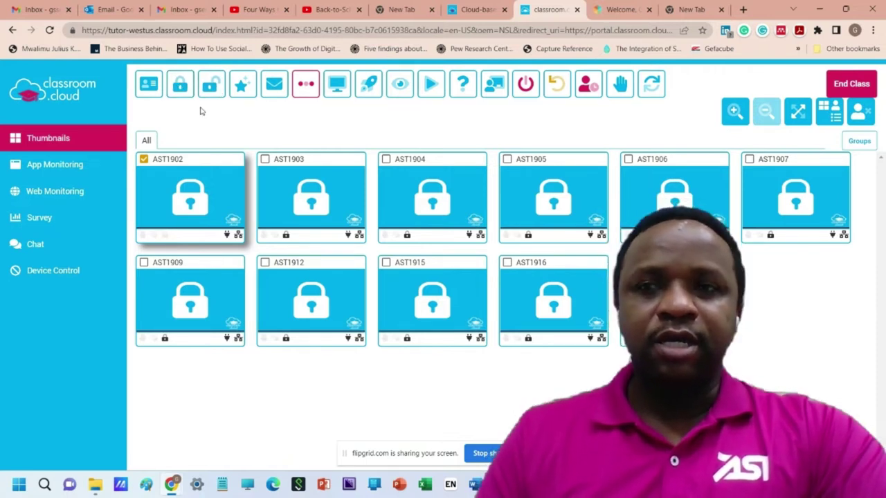
click(143, 159)
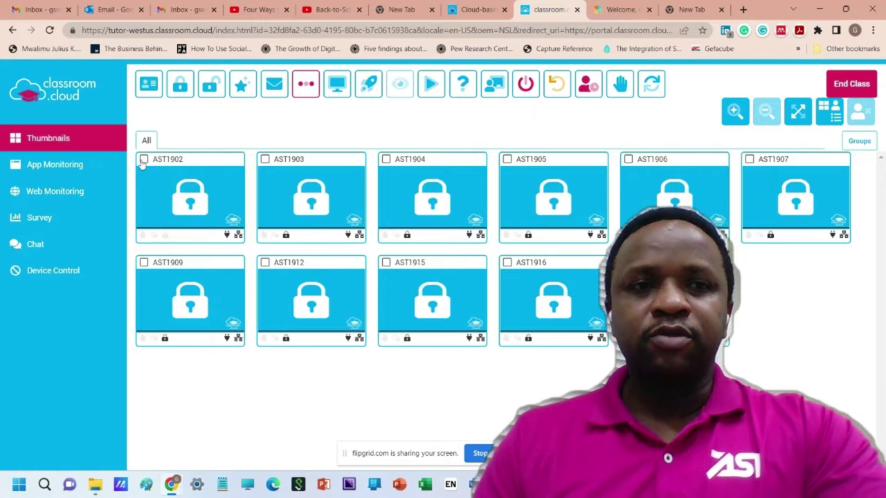
Select all students in the class and unlock their computers
click(143, 159)
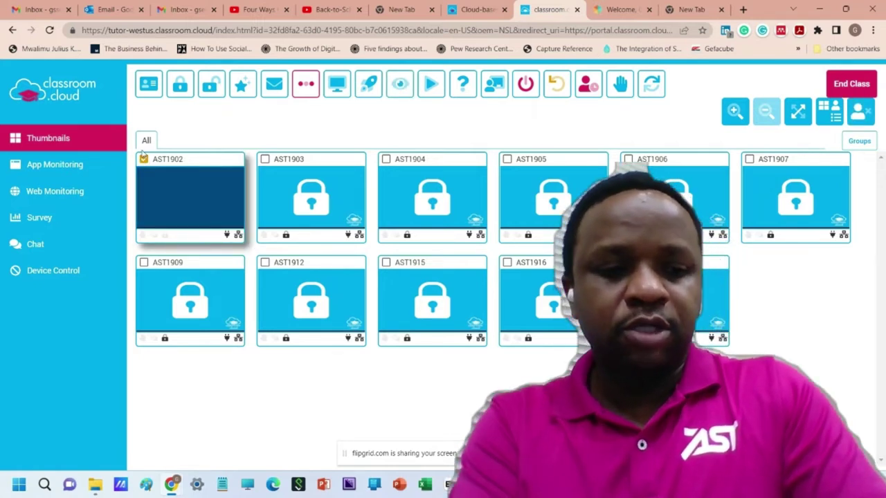
click(143, 138)
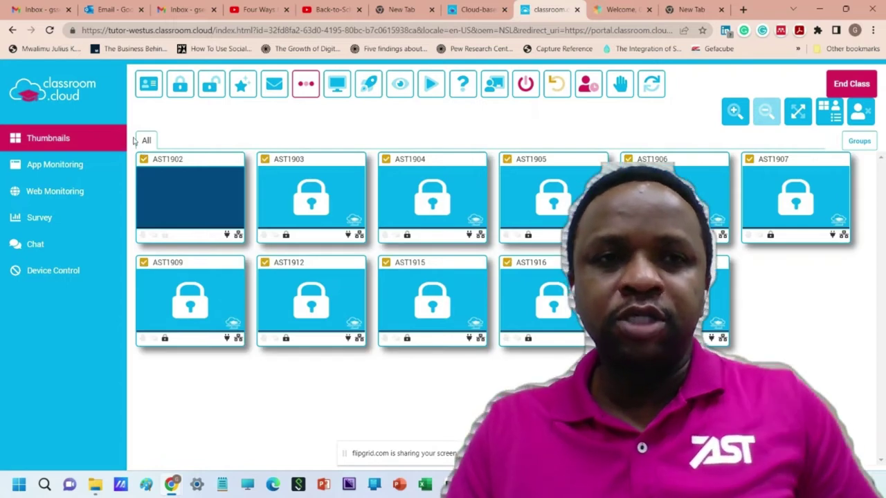
click(213, 84)
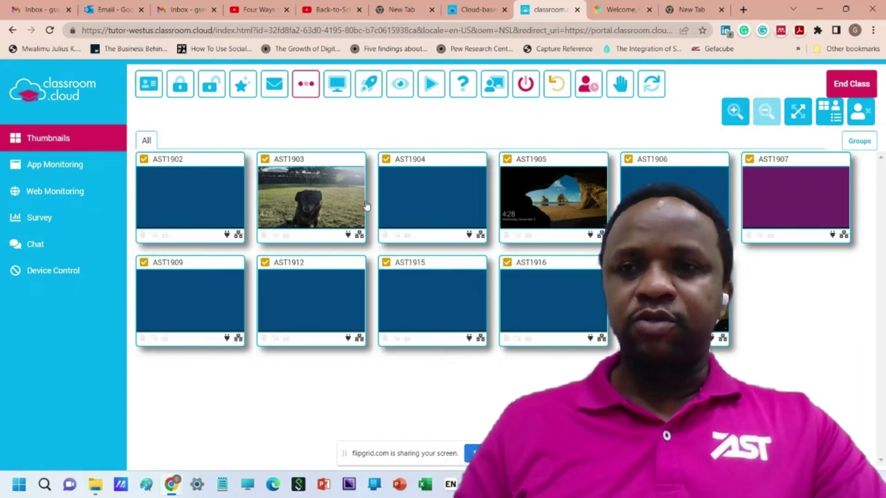
Review the class's help requests, reward options and lesson details, closing each one after viewing
click(620, 85)
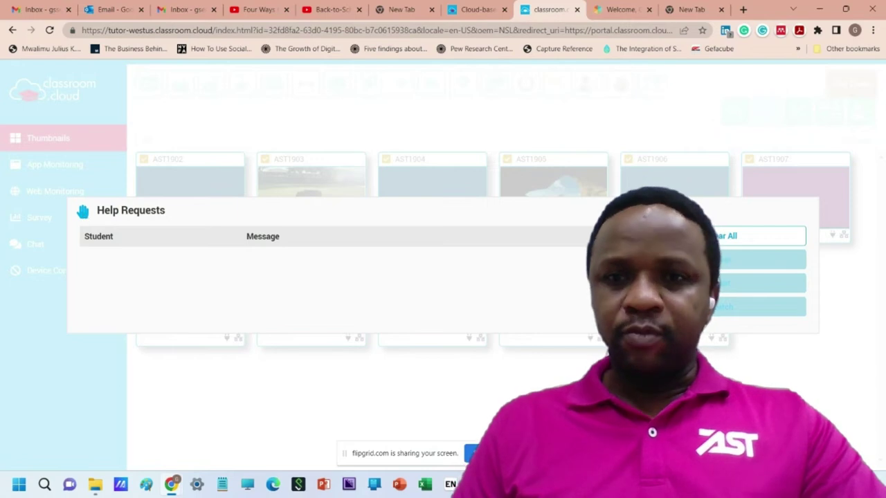
click(419, 301)
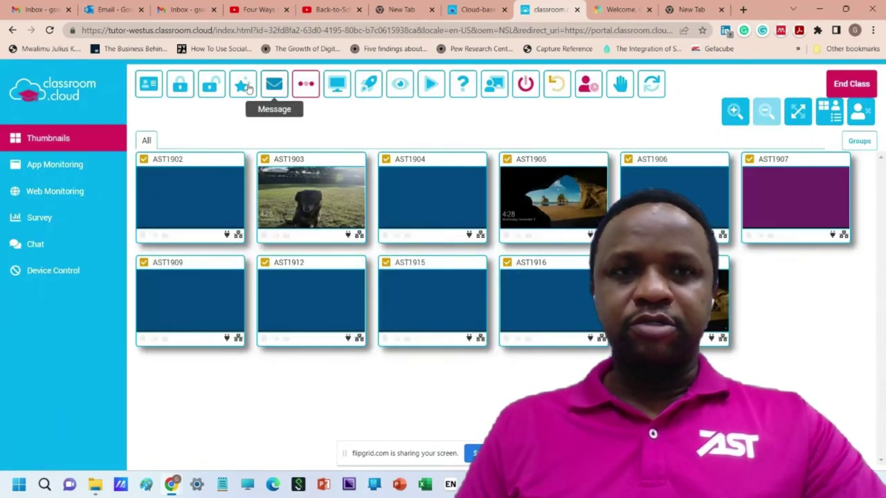
click(244, 83)
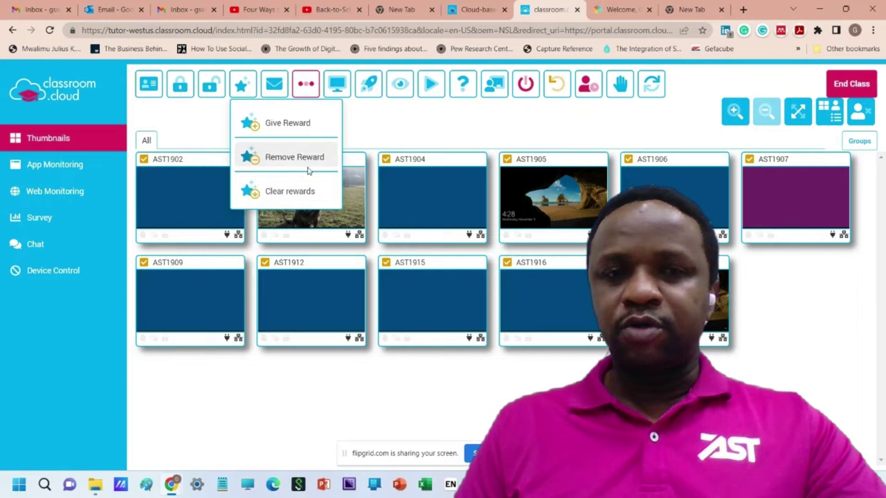
click(243, 84)
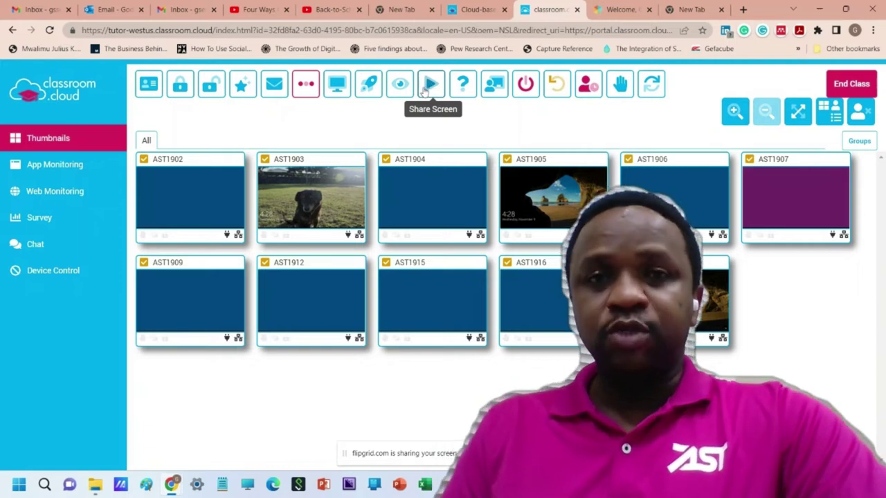
click(493, 86)
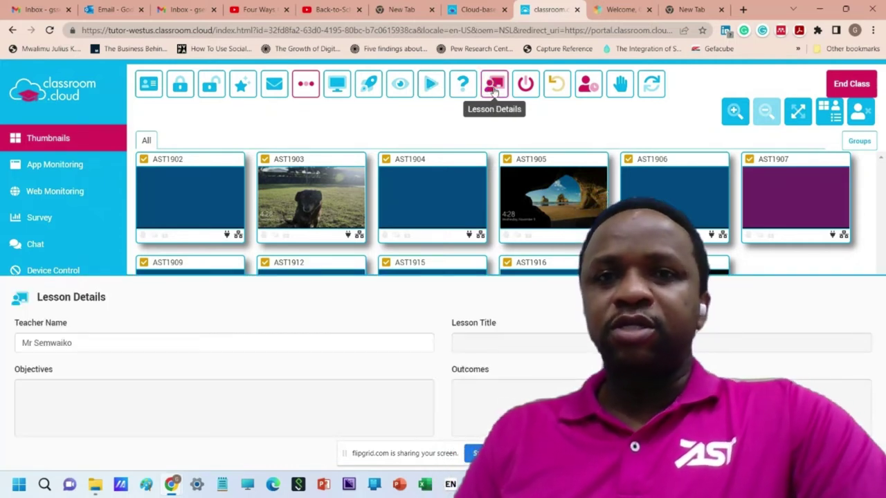
click(493, 87)
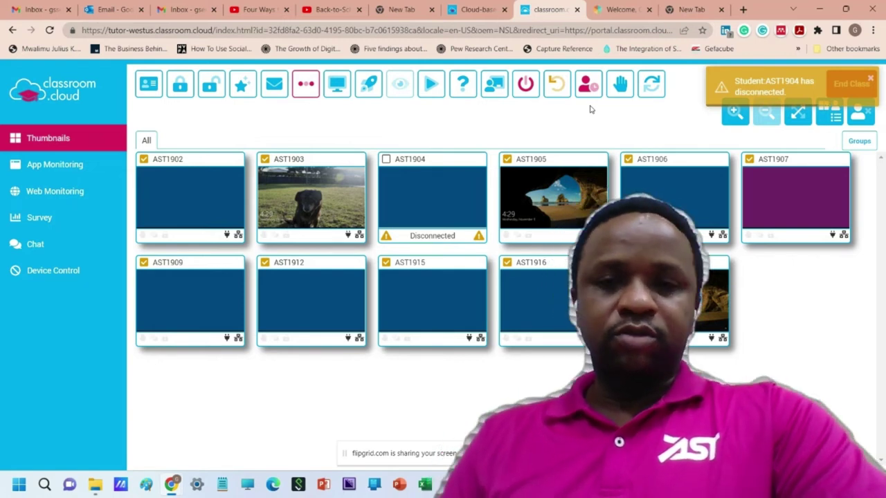
Switch to the Alma school portal and review the Publications class's attendance, curriculum and gradebook
click(616, 10)
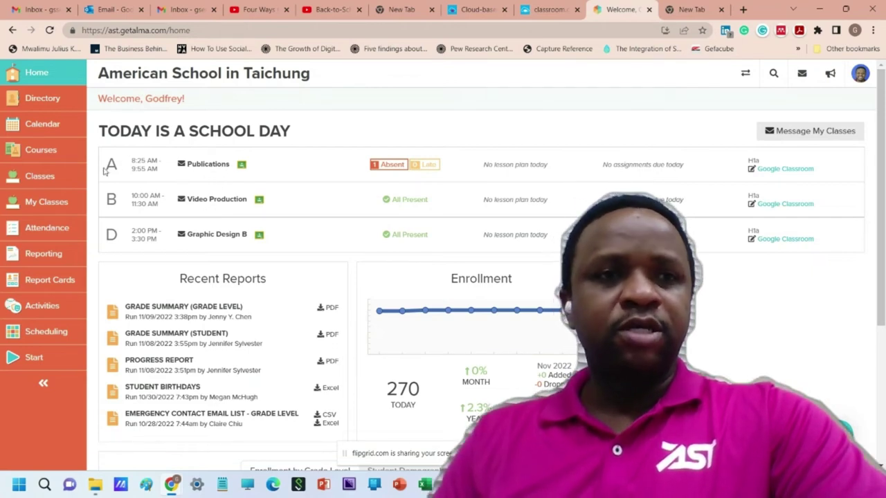
click(201, 166)
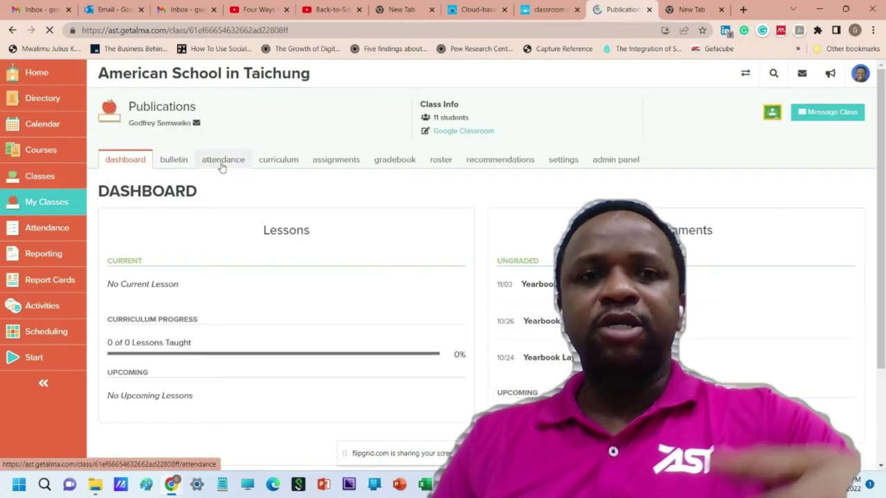
click(227, 168)
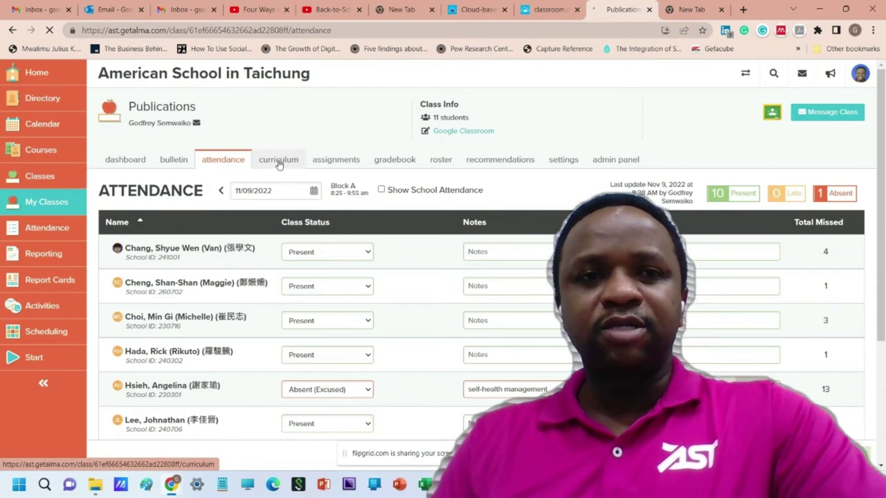
click(278, 162)
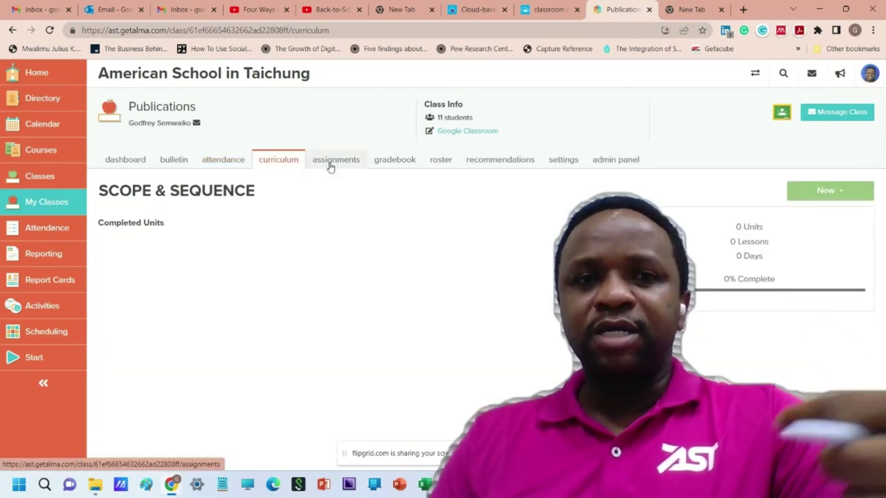
click(395, 163)
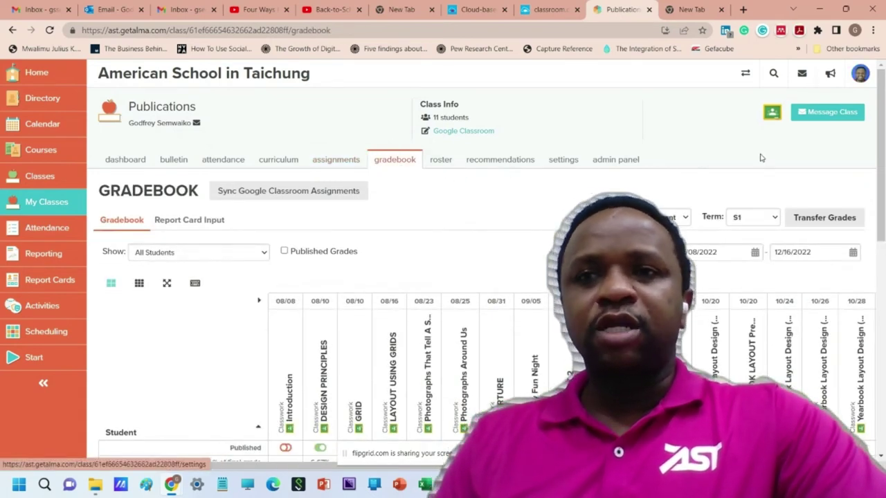
From the Alma home page, open the Video Production class's assignments and examine the details of the MOTION PICTURES assignment
click(40, 73)
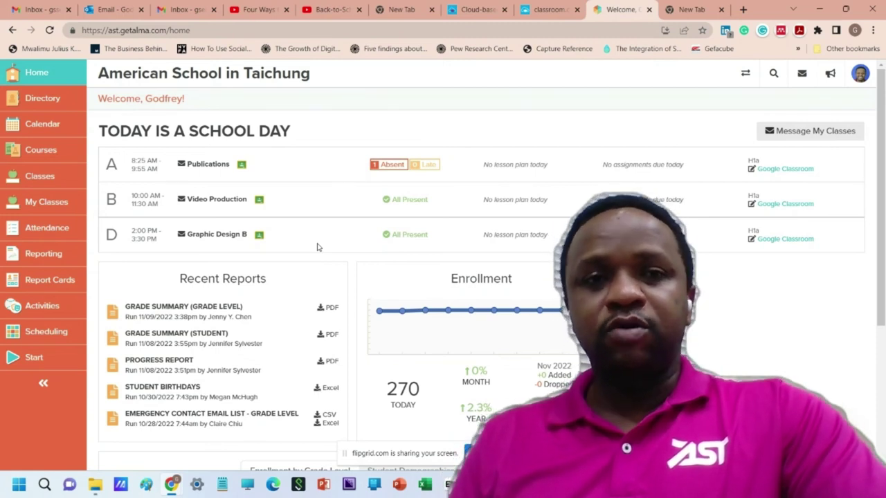
click(235, 202)
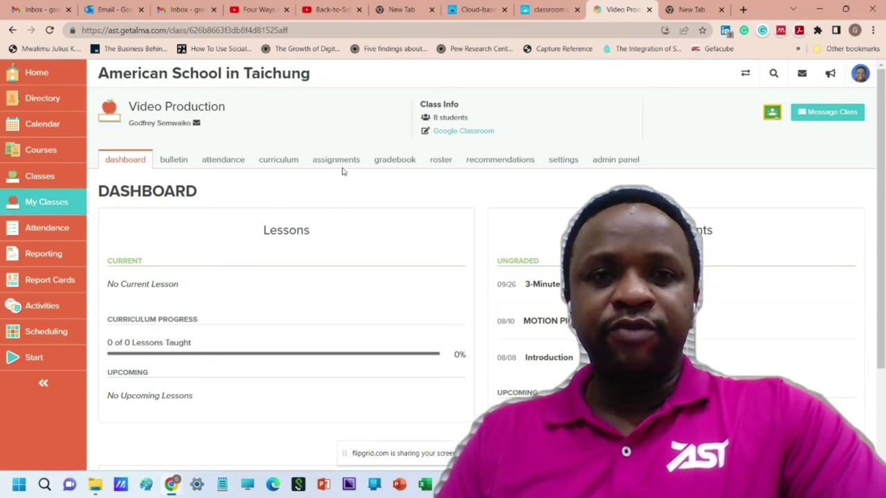
click(338, 160)
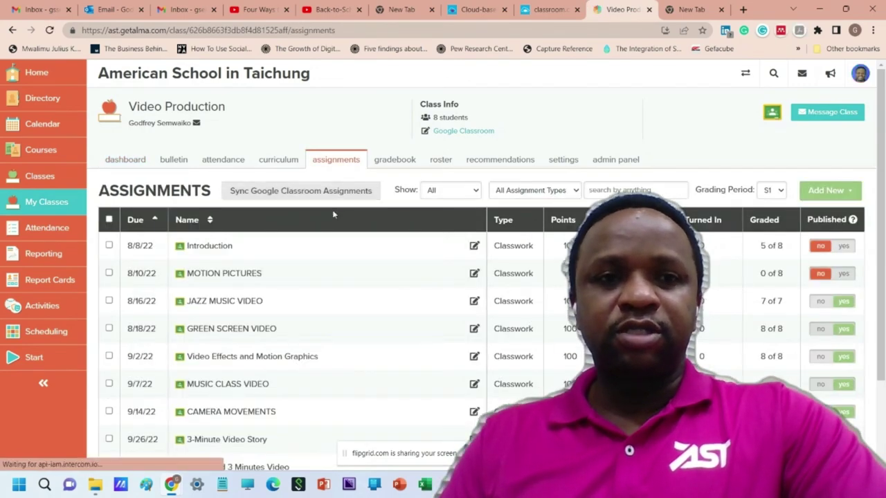
scroll(333, 209, down, 1)
click(230, 216)
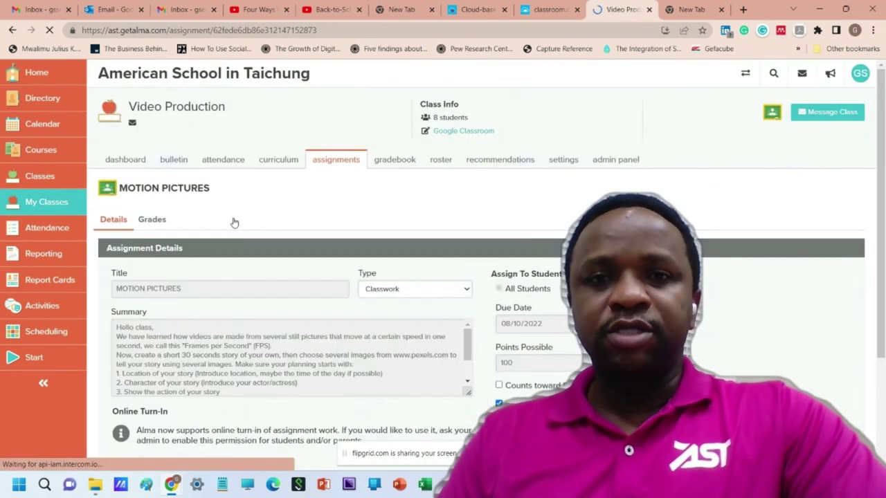
scroll(304, 294, down, 2)
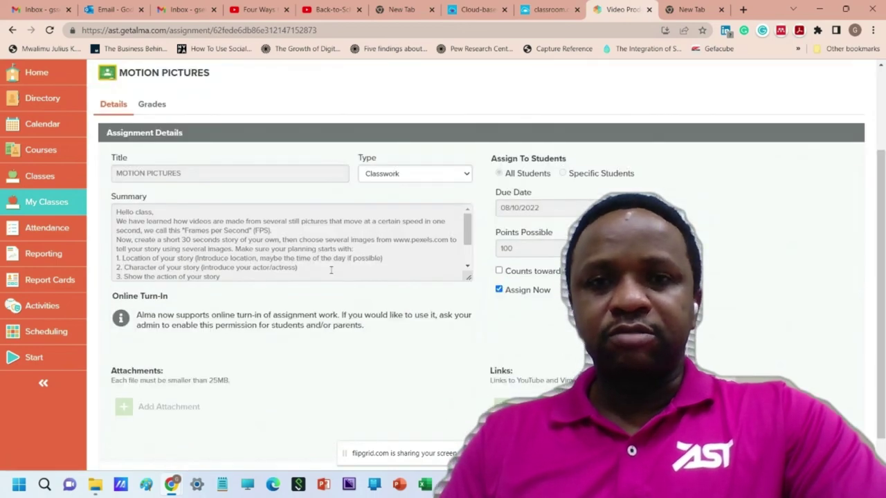
scroll(267, 247, up, 2)
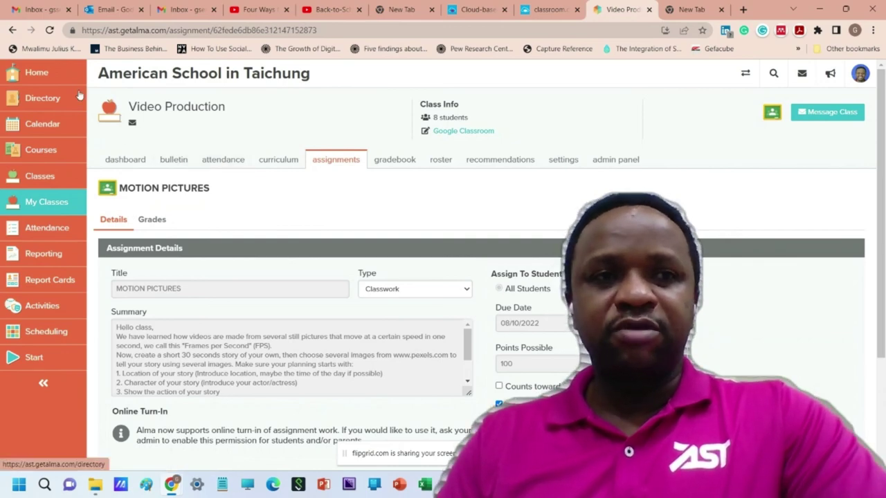
Return to the Alma home page and switch back to the classroom.cloud class
click(37, 72)
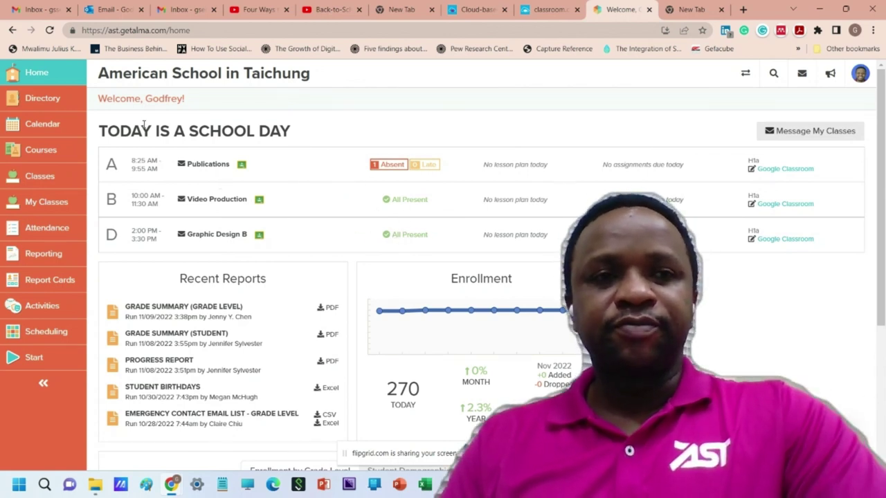
click(547, 11)
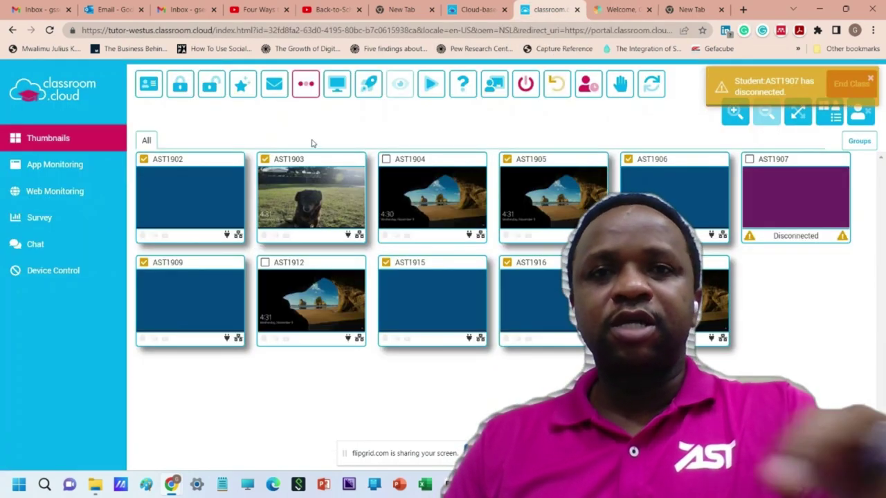